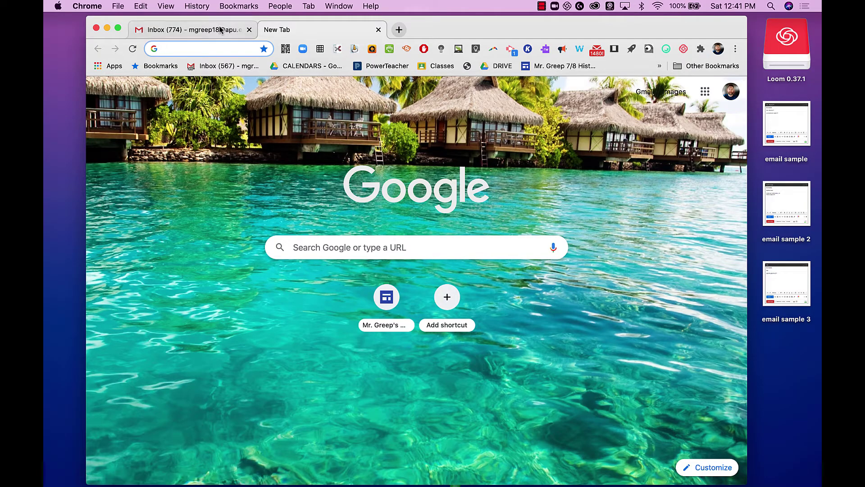
click(205, 30)
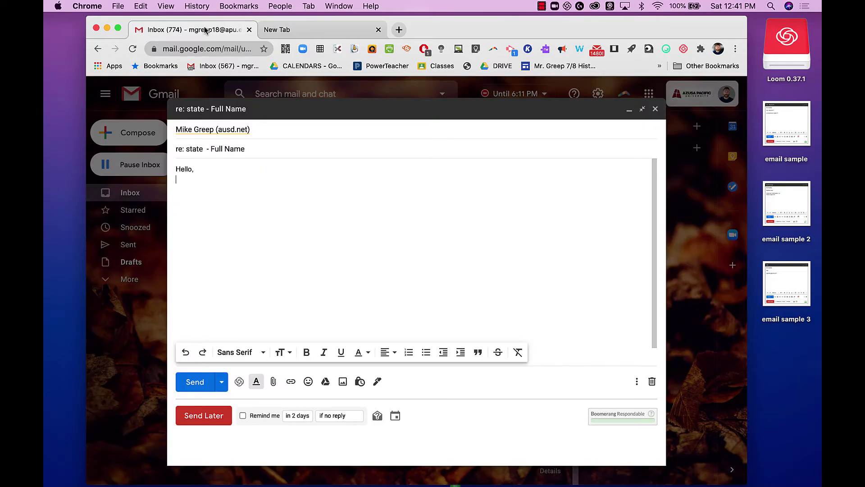